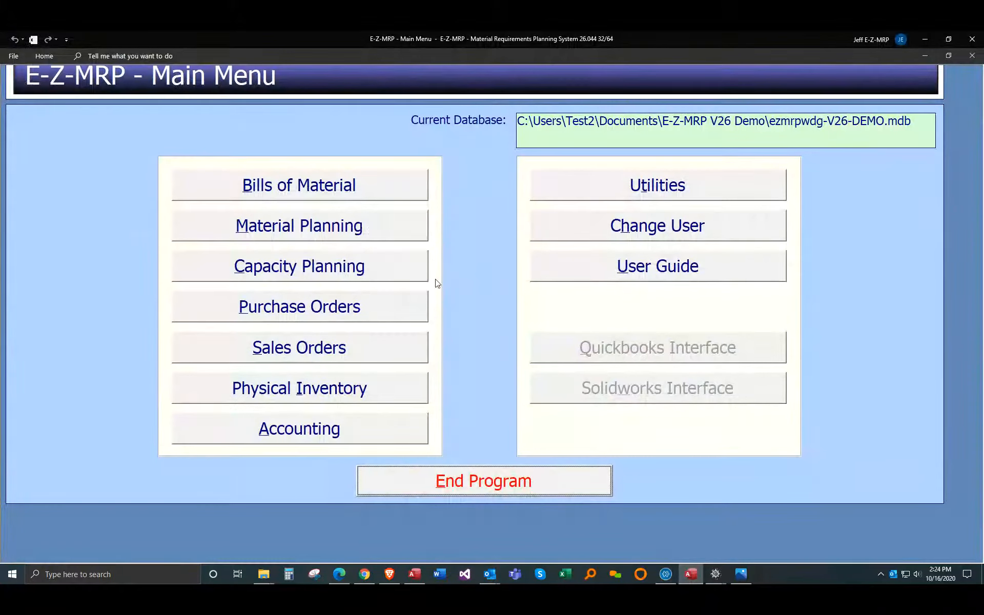
Step: Review the demand-side sales orders and the supply-side work orders for part WDG-000
left_click(204, 246)
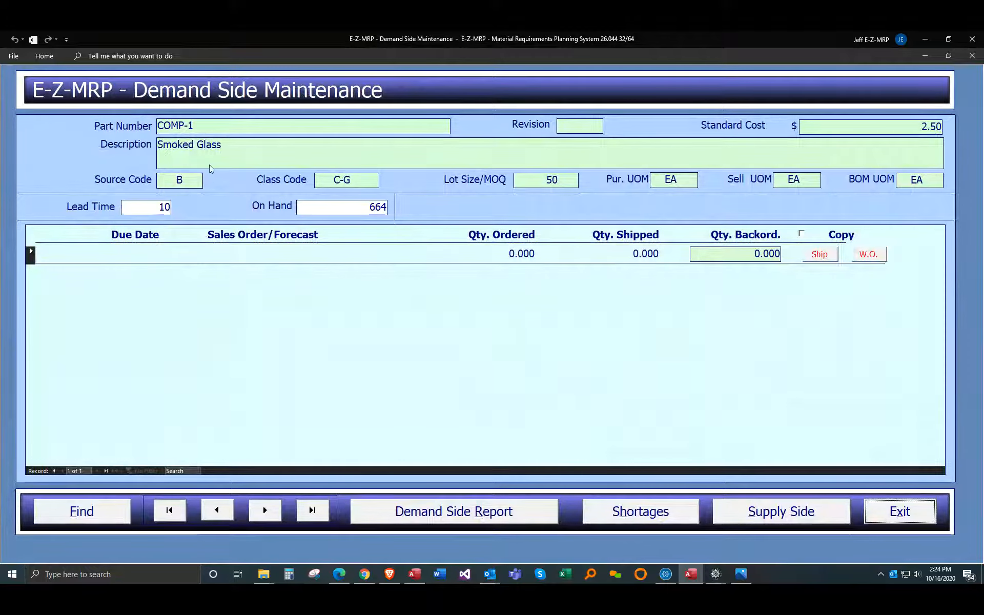
left_click(201, 126)
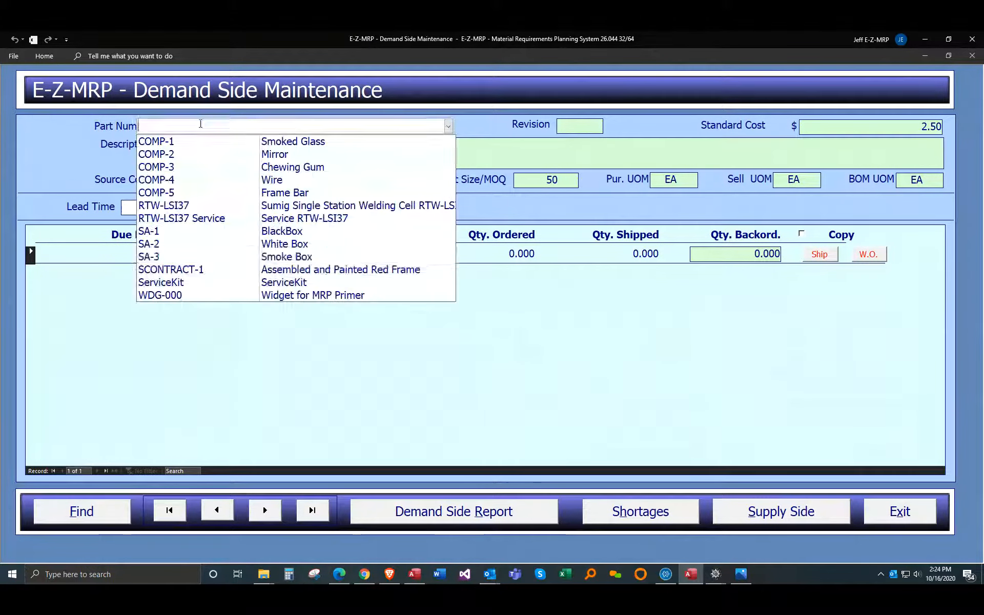
left_click(175, 295)
scroll(374, 330, "down", 3)
scroll(374, 329, "down", 8)
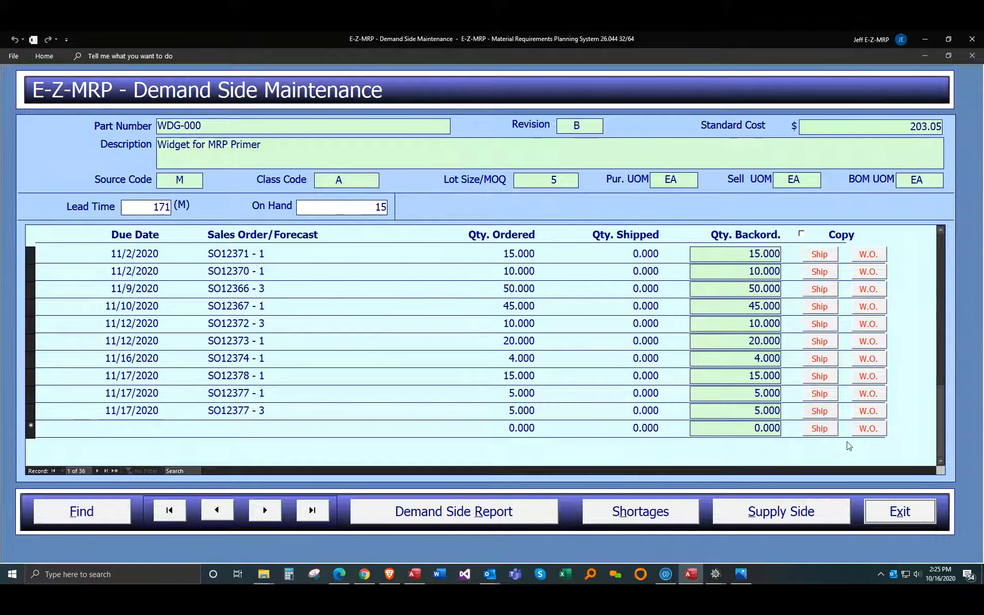
left_click(793, 511)
scroll(332, 381, "down", 4)
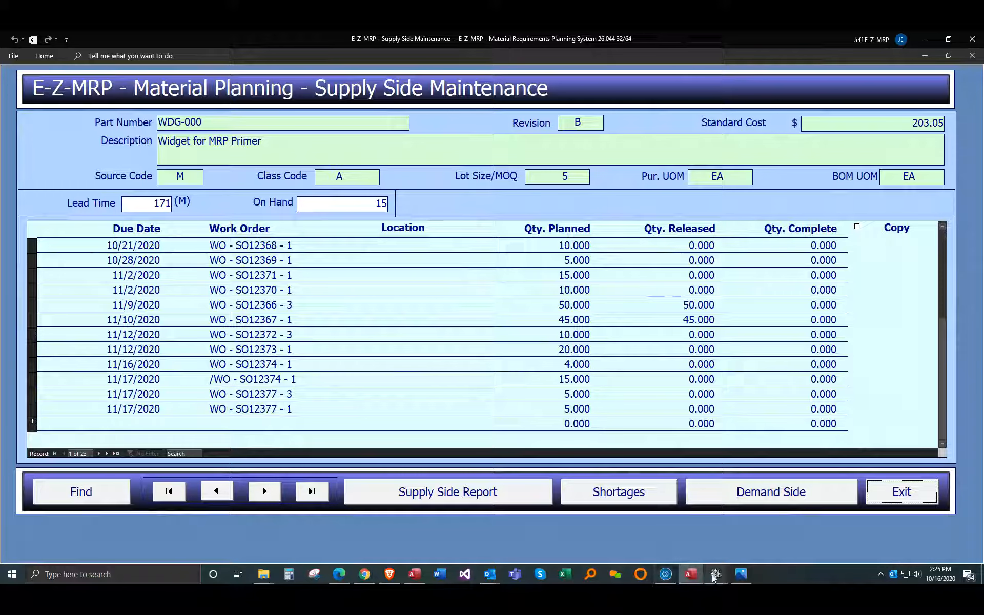
Step: Switch to XiXLogistics Shop Floor Processing and load the Ricks RoadHouse line-3 work order for five WDG-000 widgets
mouse_move(715, 574)
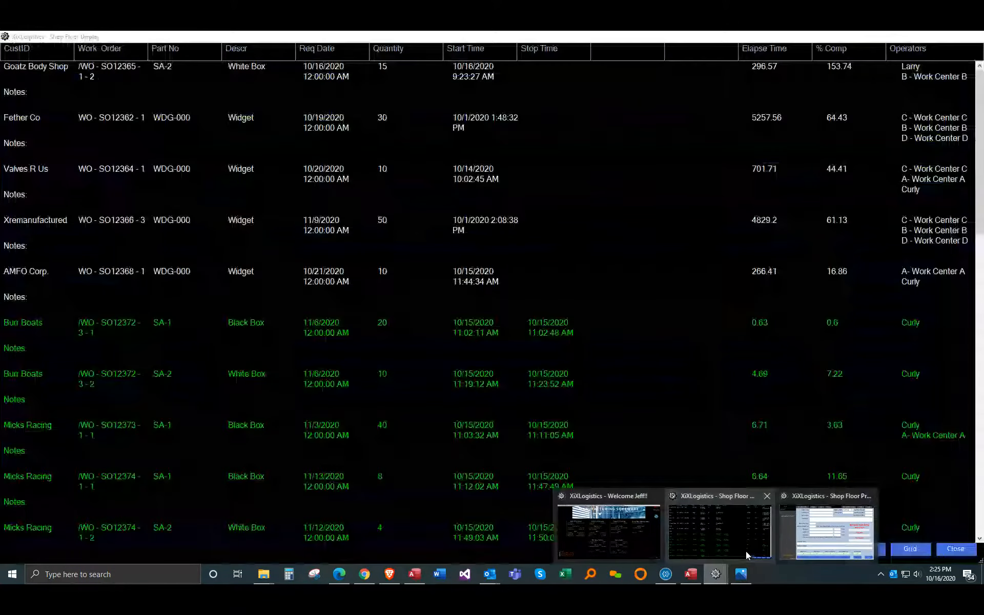
left_click(746, 551)
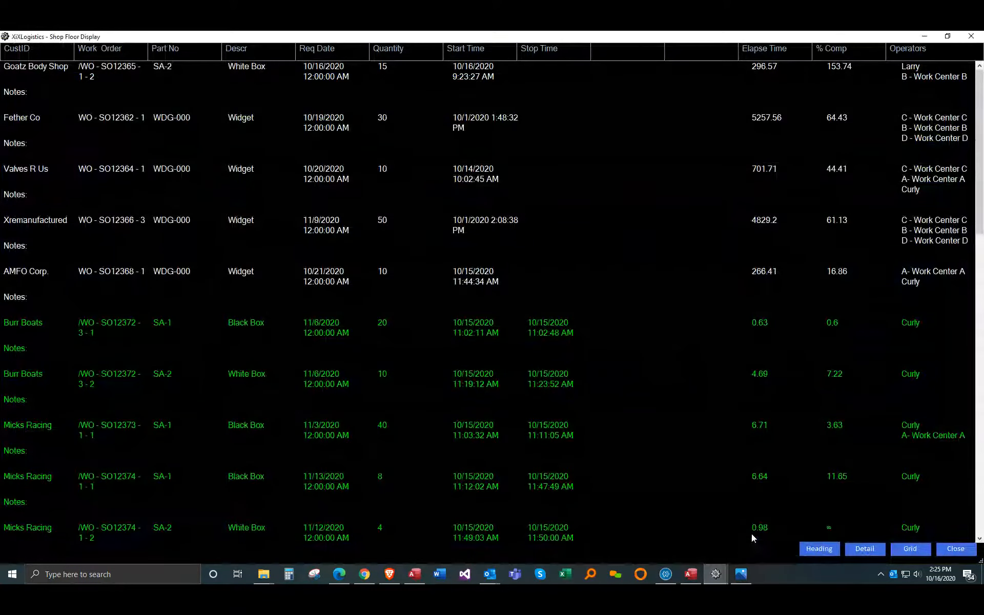
mouse_move(721, 572)
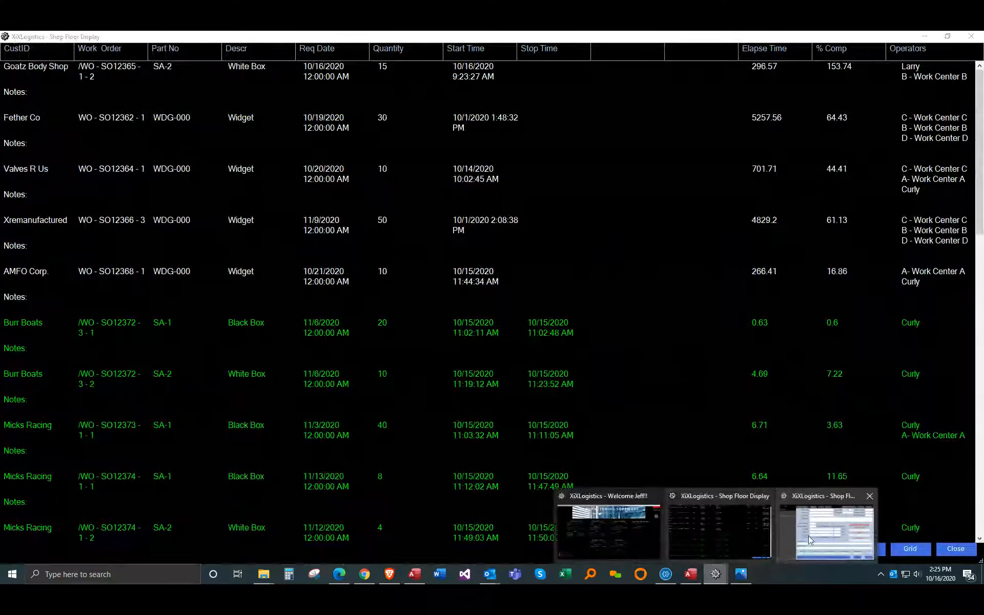
left_click(808, 536)
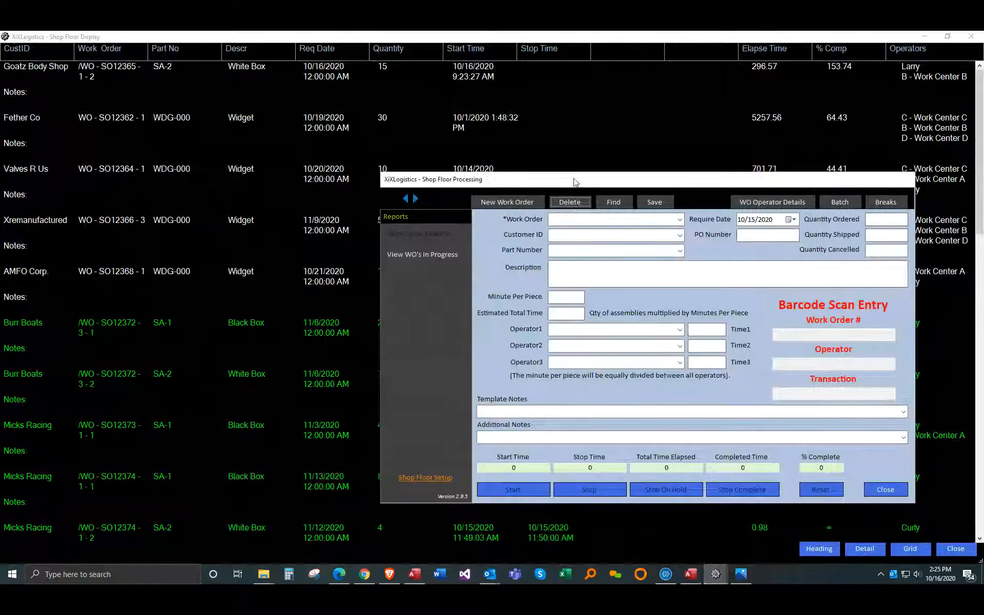
left_click_drag(581, 183, 536, 160)
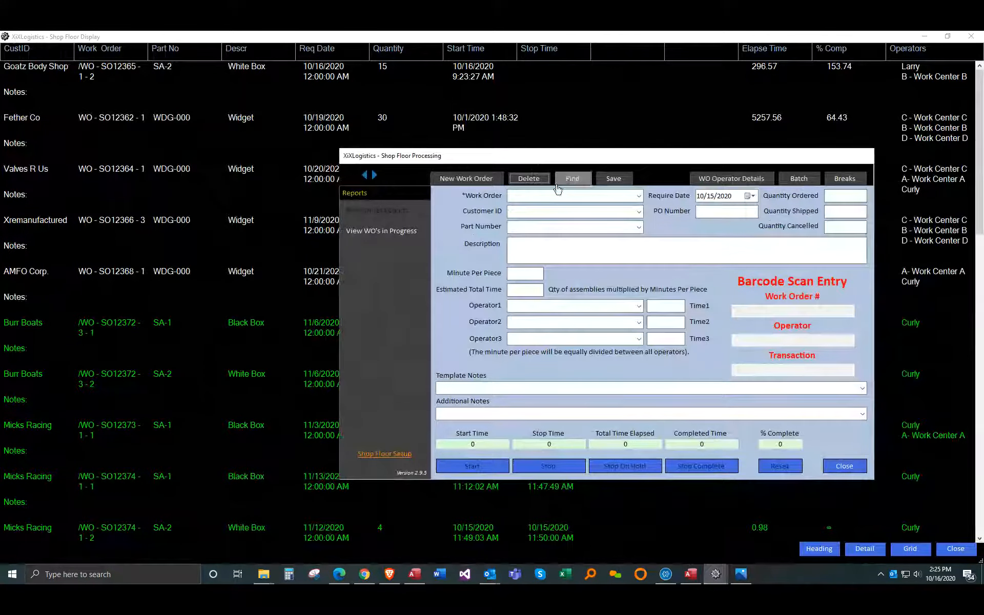
left_click(639, 195)
scroll(563, 328, "down", 1)
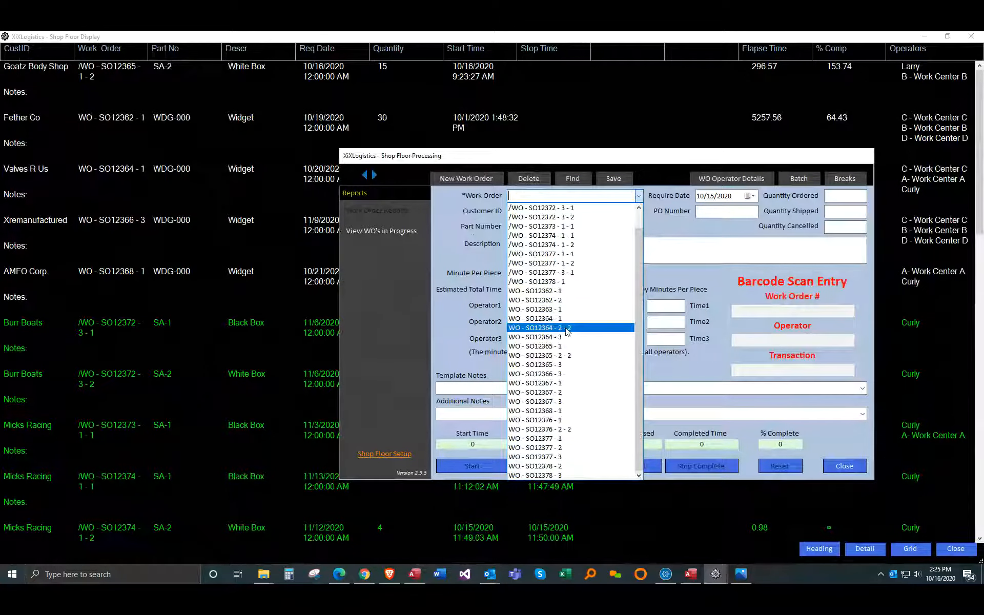
left_click(548, 461)
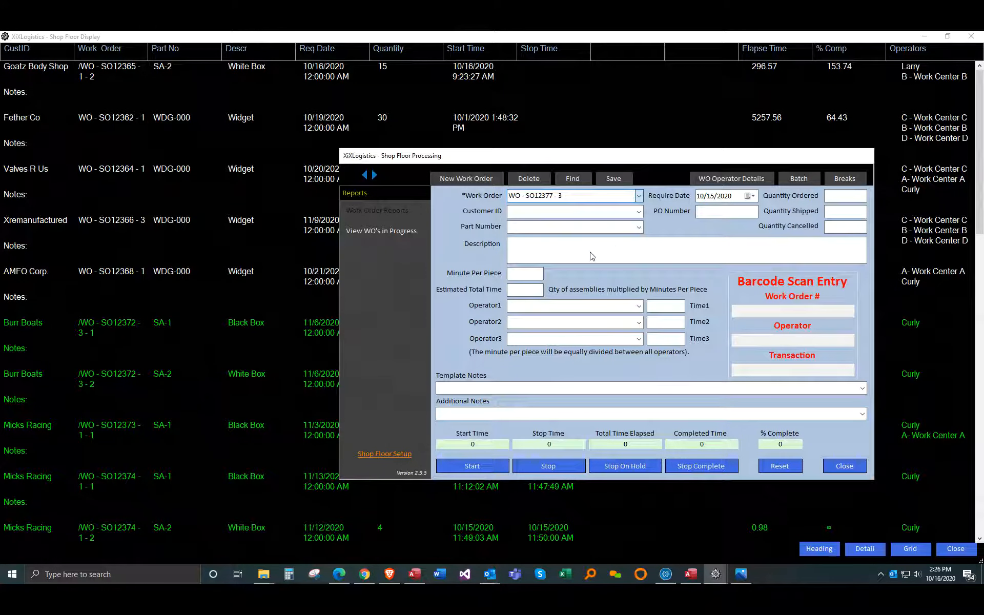
Step: Set the work order's require date to 11/17/2020, save it and accept the audit record
left_click(702, 197)
type("11")
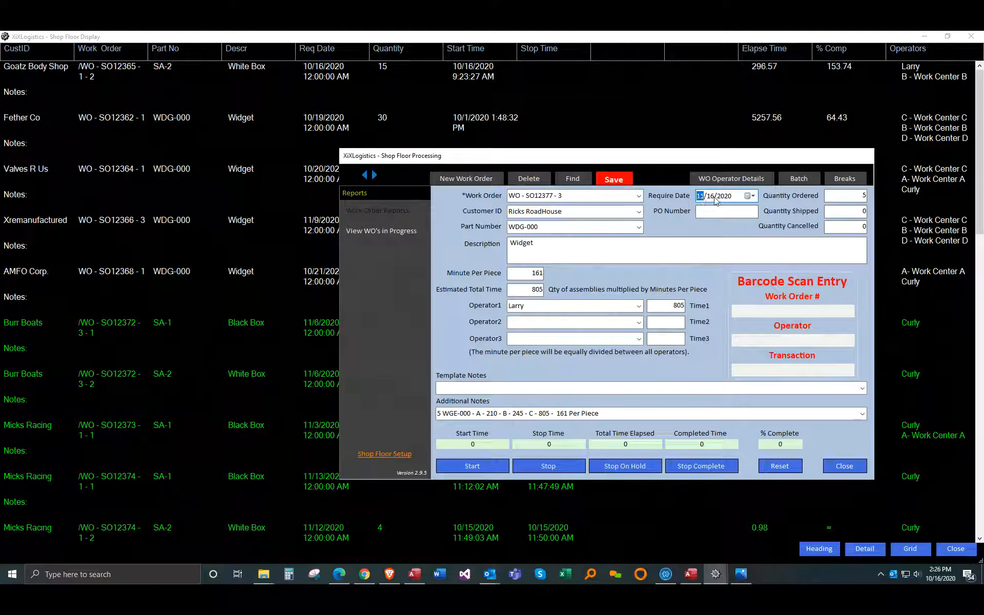
left_click(713, 198)
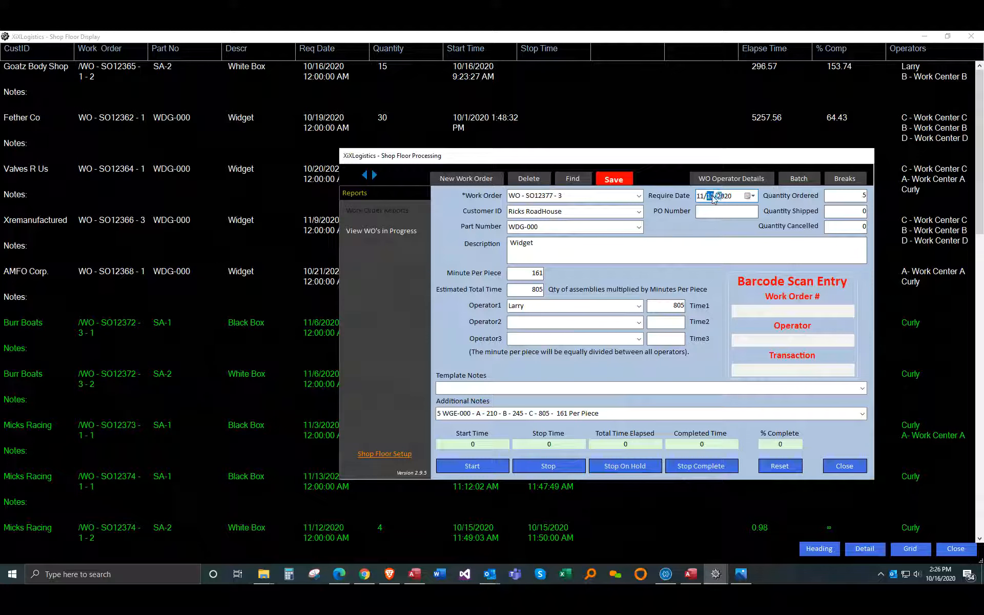
type("17")
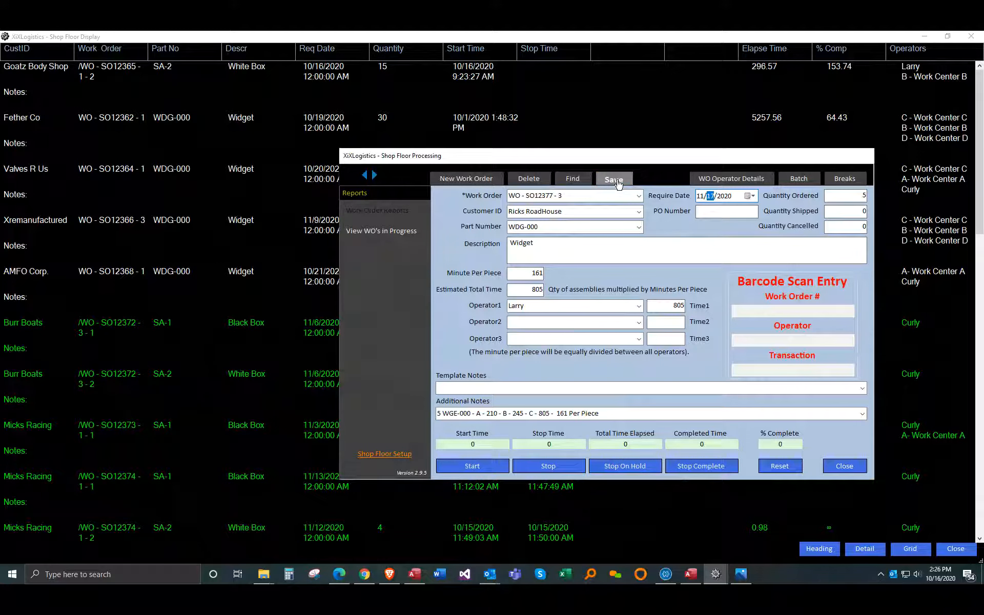
left_click(618, 181)
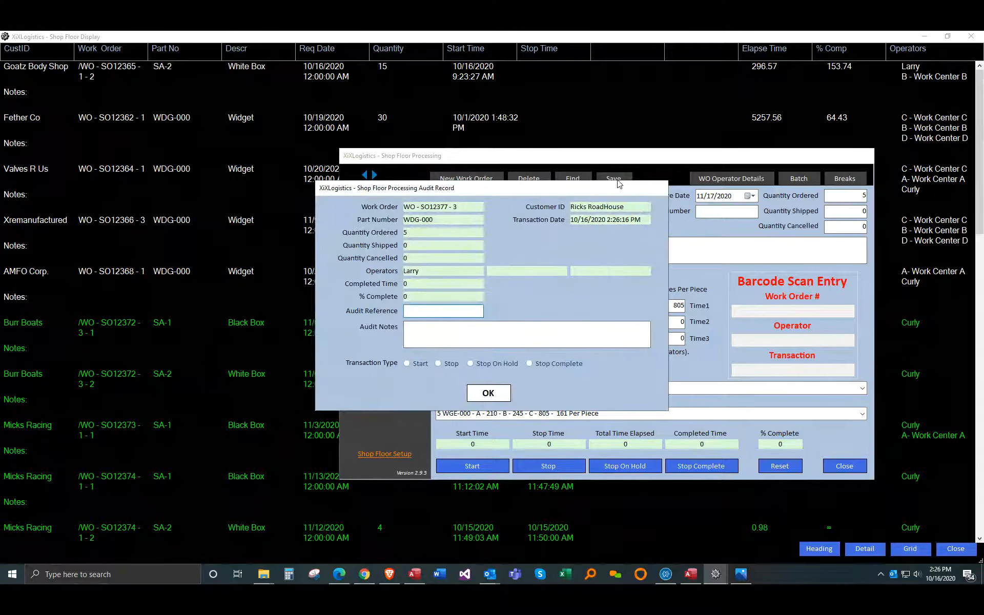
left_click(486, 395)
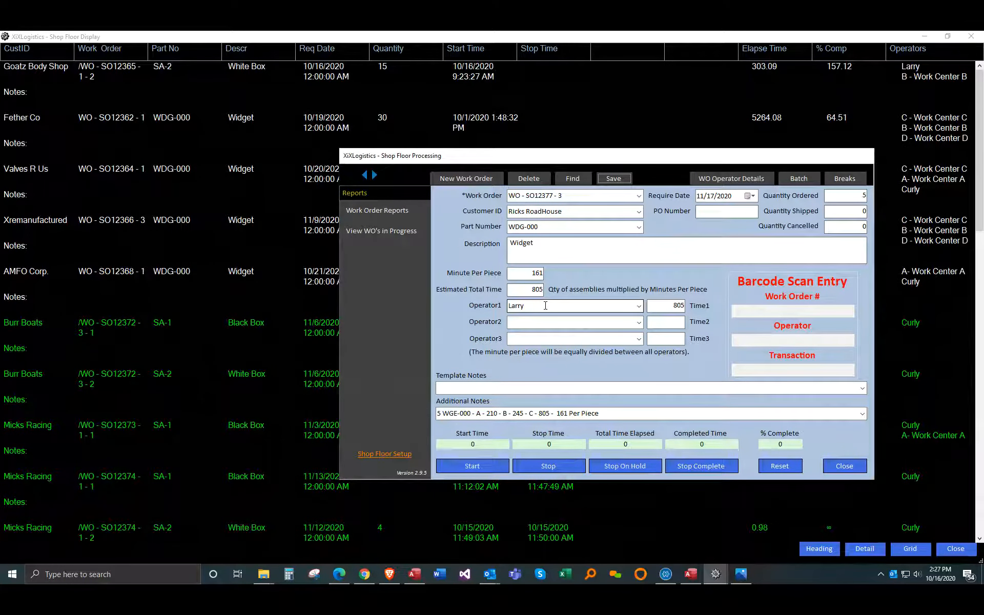
Step: Assign a shop employee as Operator2 and A- Work Center A as Operator1 on the work order
left_click(527, 320)
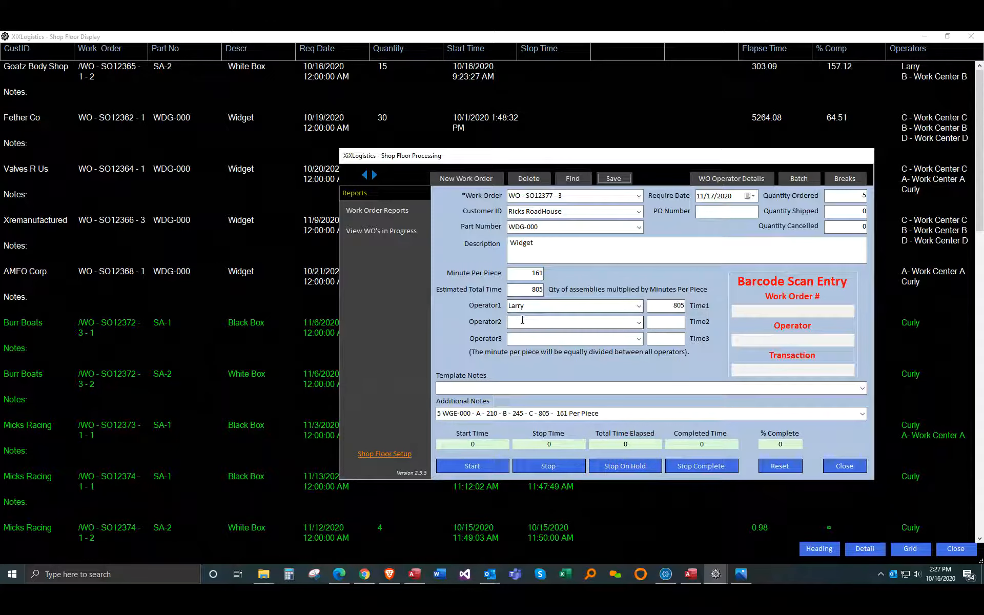
left_click(638, 323)
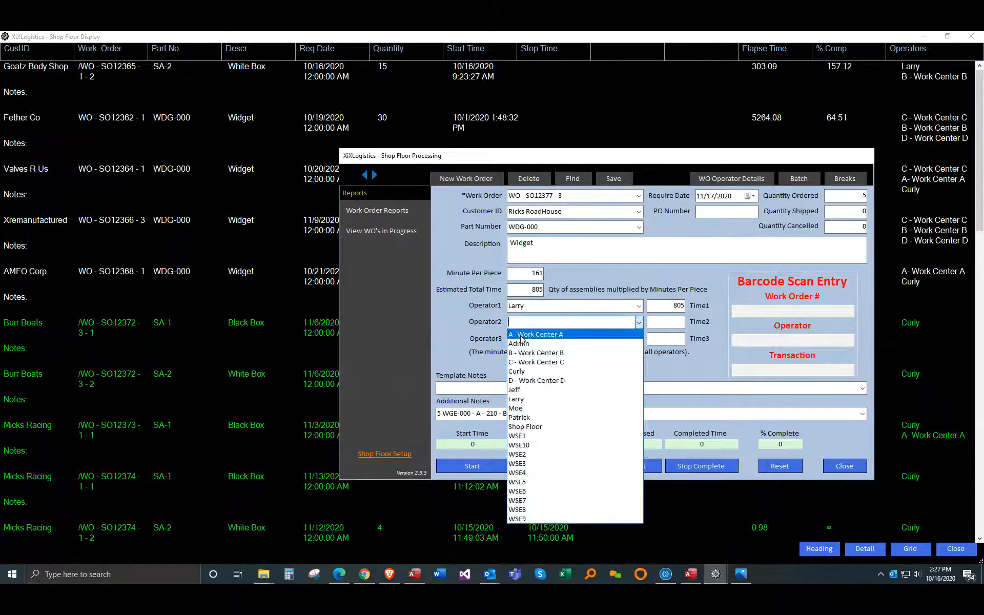
left_click(524, 409)
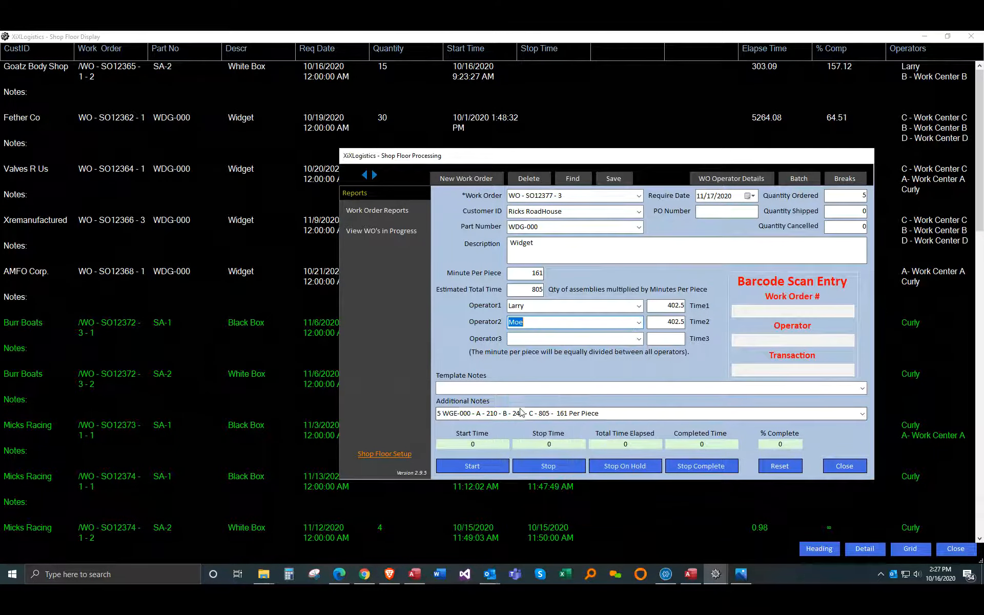
left_click(639, 306)
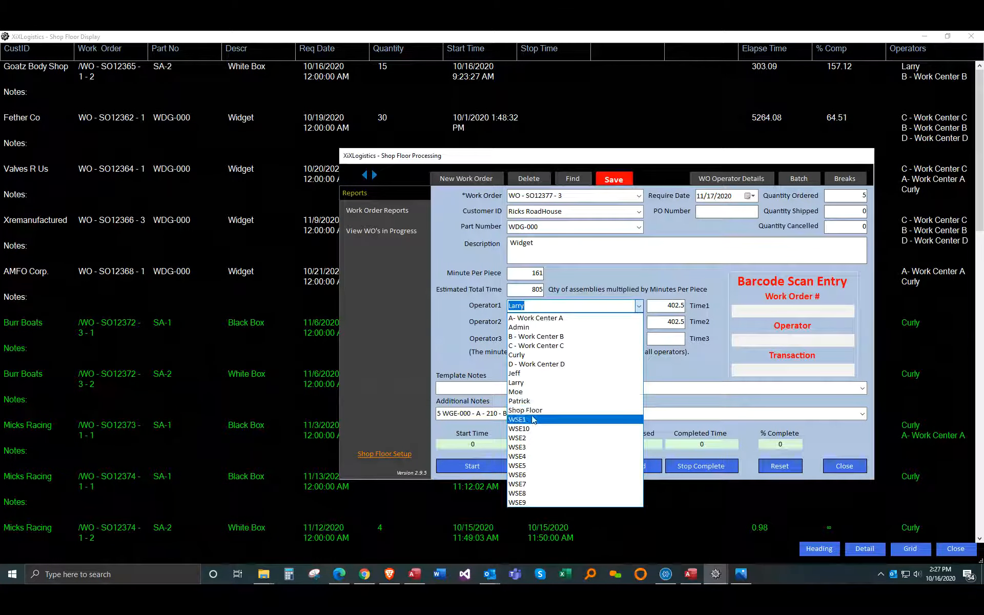
left_click(530, 318)
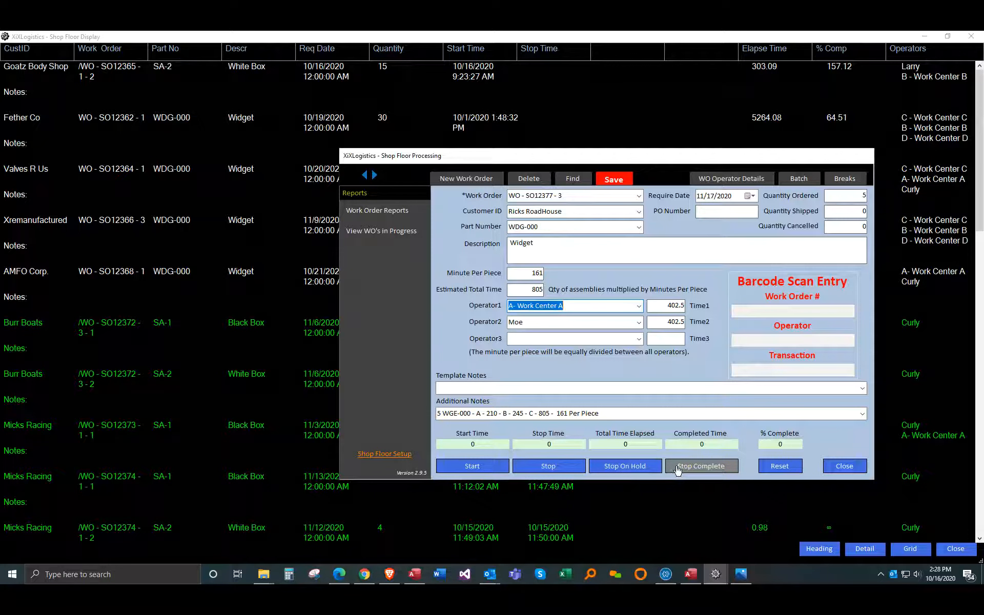
Step: Examine the Shop Floor Display's list of work orders, through to the entries that have not been started
left_click(757, 491)
scroll(648, 336, "down", 3)
scroll(649, 339, "down", 10)
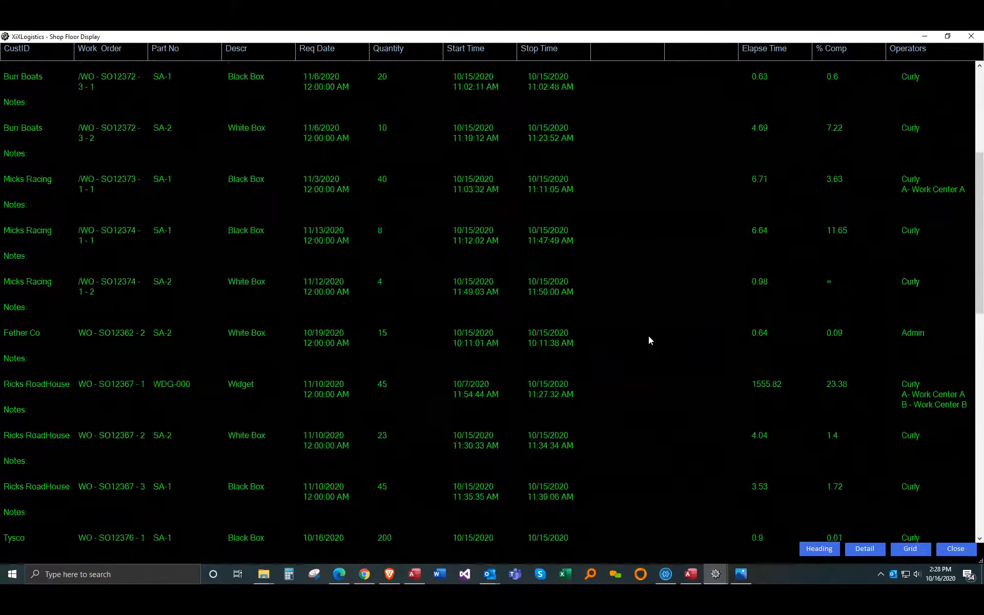
scroll(412, 305, "down", 3)
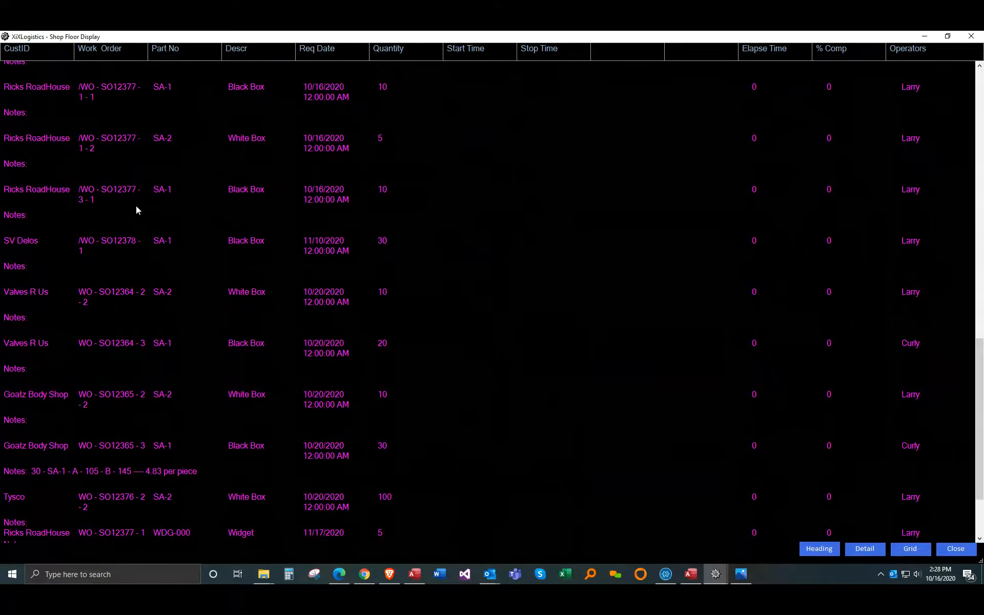
scroll(136, 204, "down", 2)
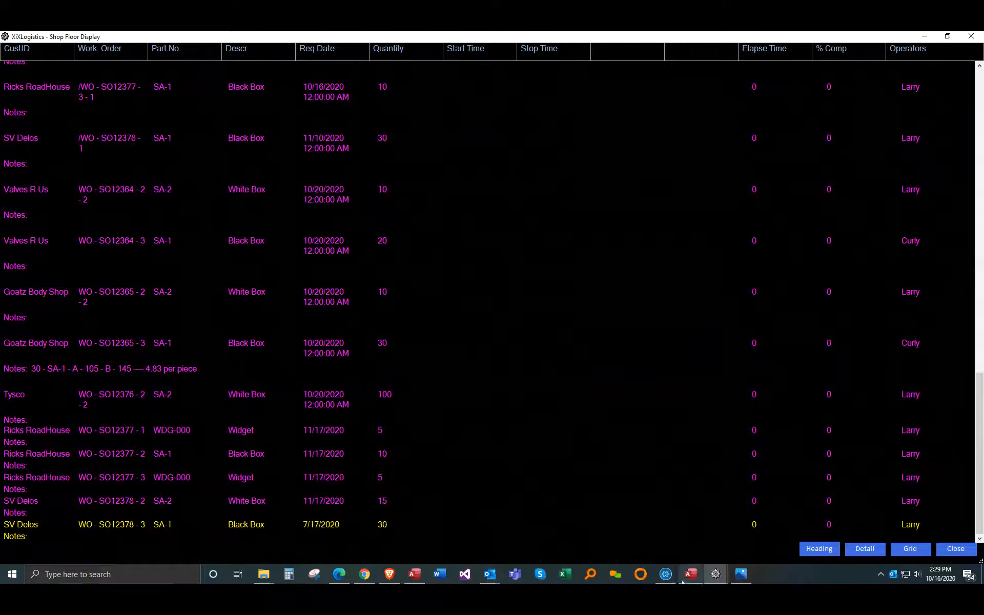
Step: Return to E-Z-MRP, leave Supply Side Maintenance and generate the list of work orders to create in Work Order Automation
mouse_move(689, 581)
left_click(668, 510)
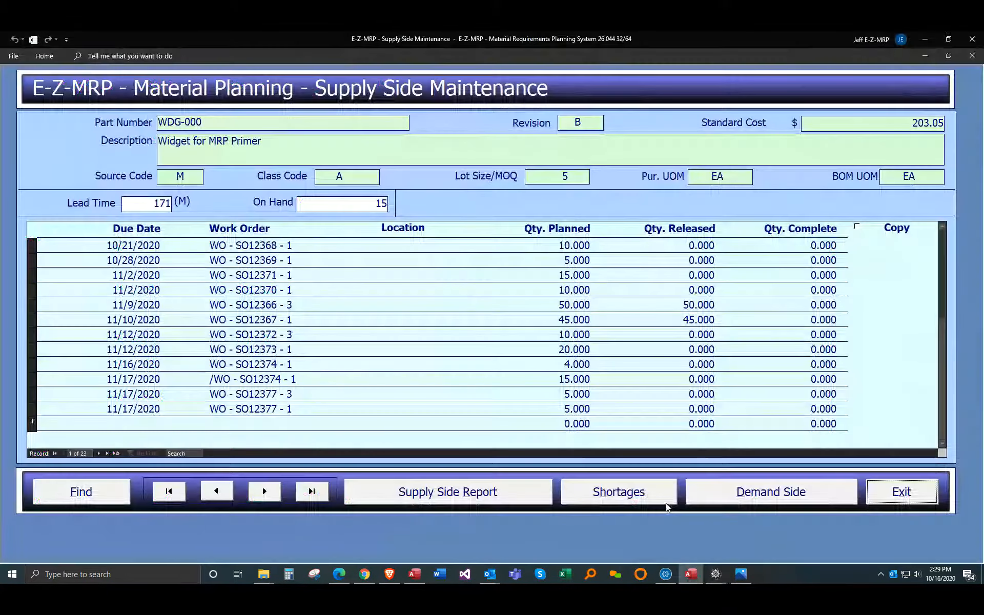
left_click(883, 497)
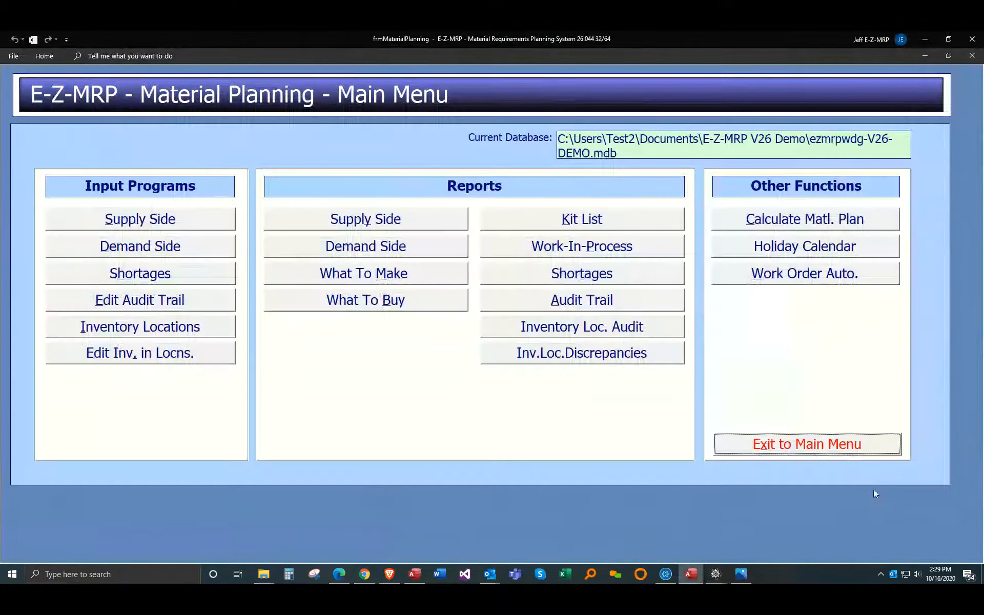
left_click(790, 276)
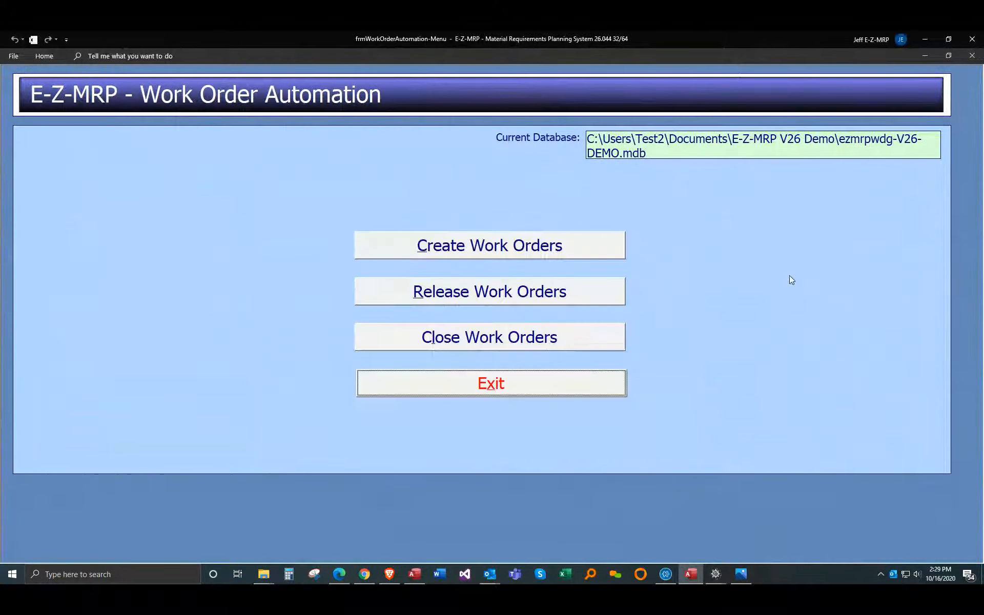
left_click(475, 247)
left_click(119, 537)
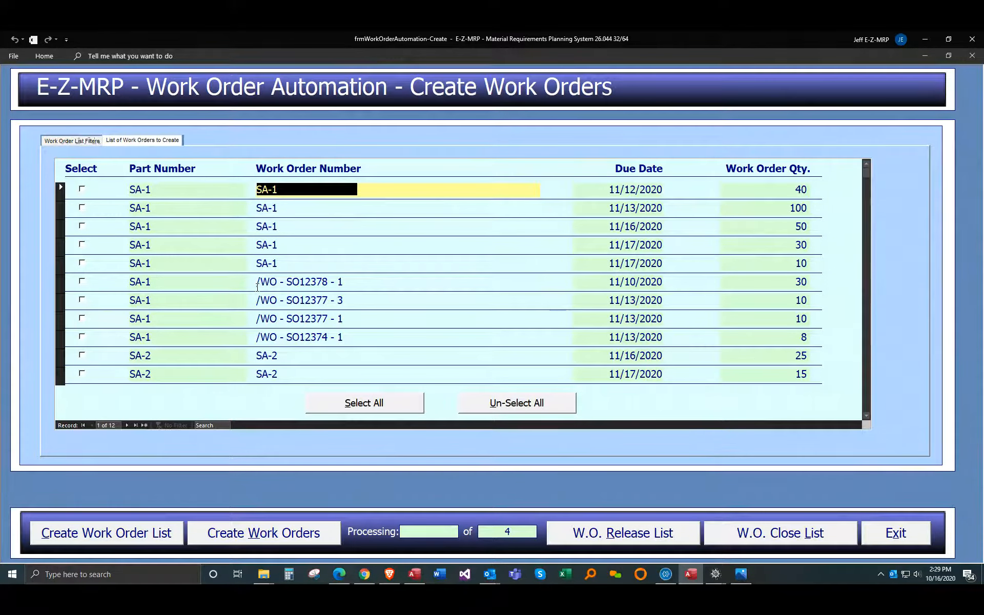
left_click(82, 282)
left_click(82, 300)
left_click(83, 318)
left_click(82, 337)
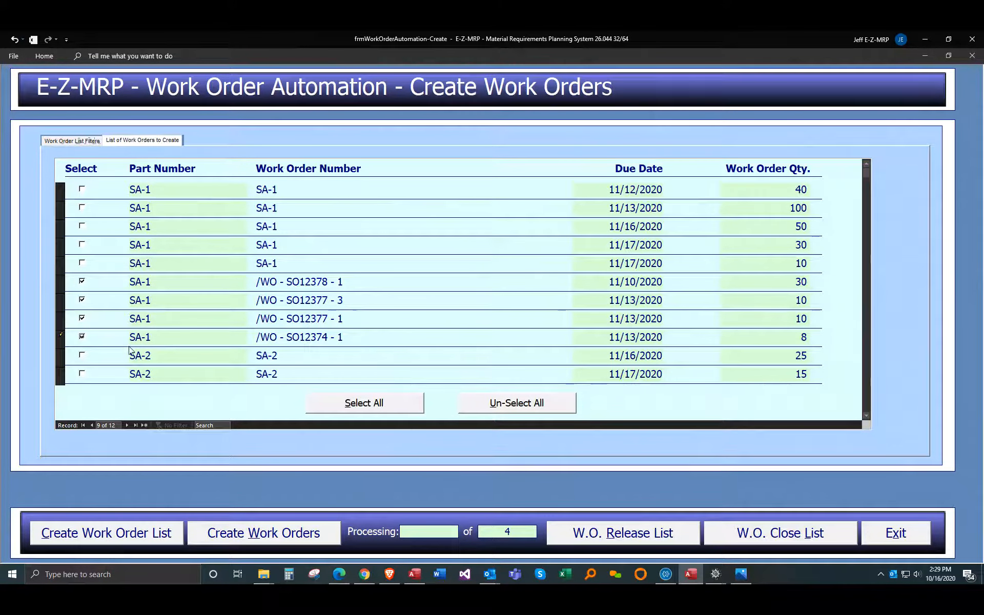
left_click(104, 536)
left_click(104, 536)
left_click(133, 532)
Step: Create work orders for the four SA-1 entries whose numbers begin with /WO, with quantities 30, 10, 10 and 8
left_click(84, 282)
left_click(83, 301)
left_click(85, 321)
left_click(85, 339)
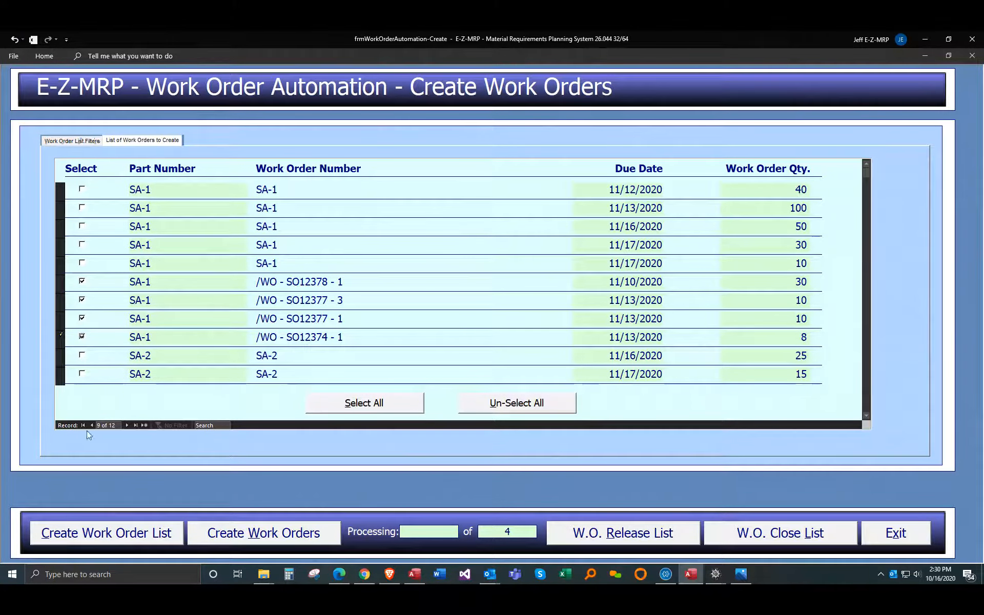
left_click(251, 542)
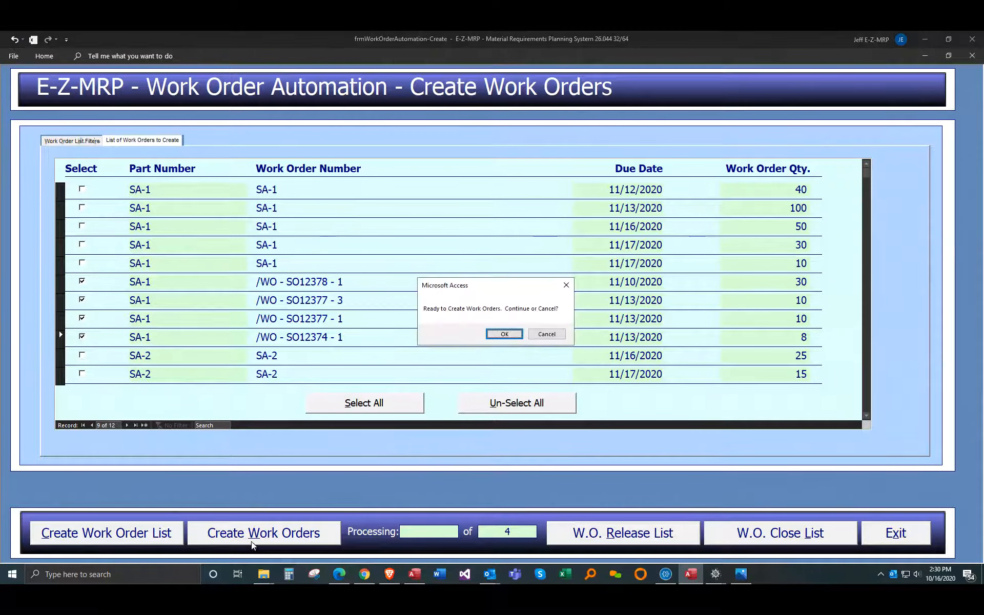
left_click(511, 333)
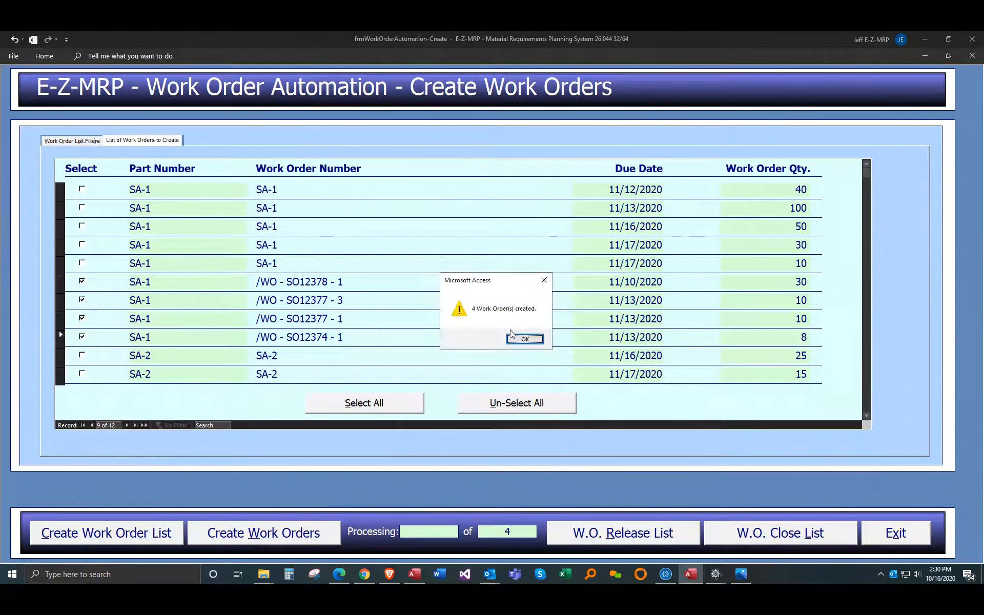
left_click(515, 338)
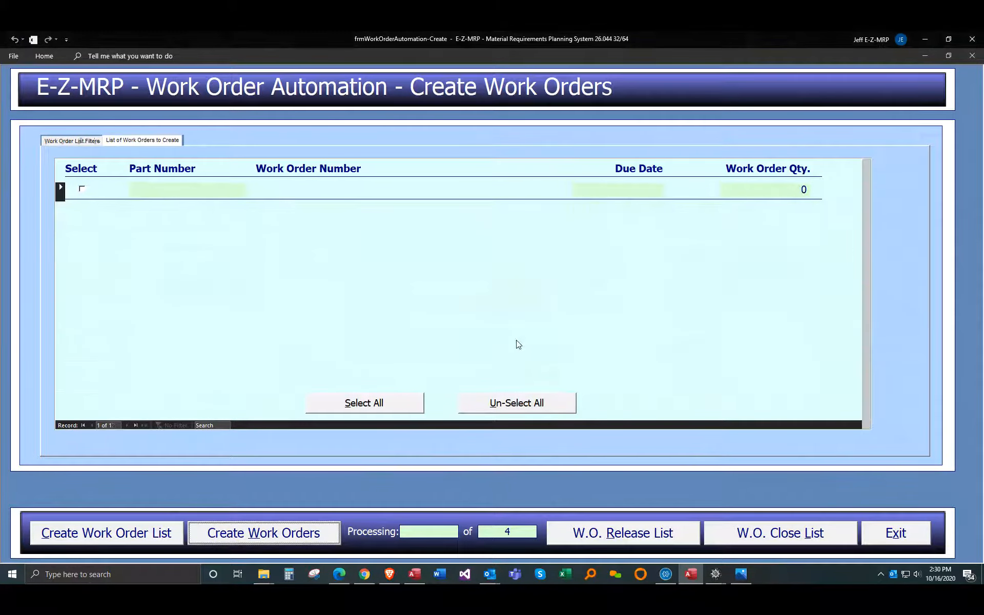
Step: Leave Work Order Automation, open part SA-1 in Supply Side Maintenance and examine its work orders through to the November 2020 due dates
left_click(897, 536)
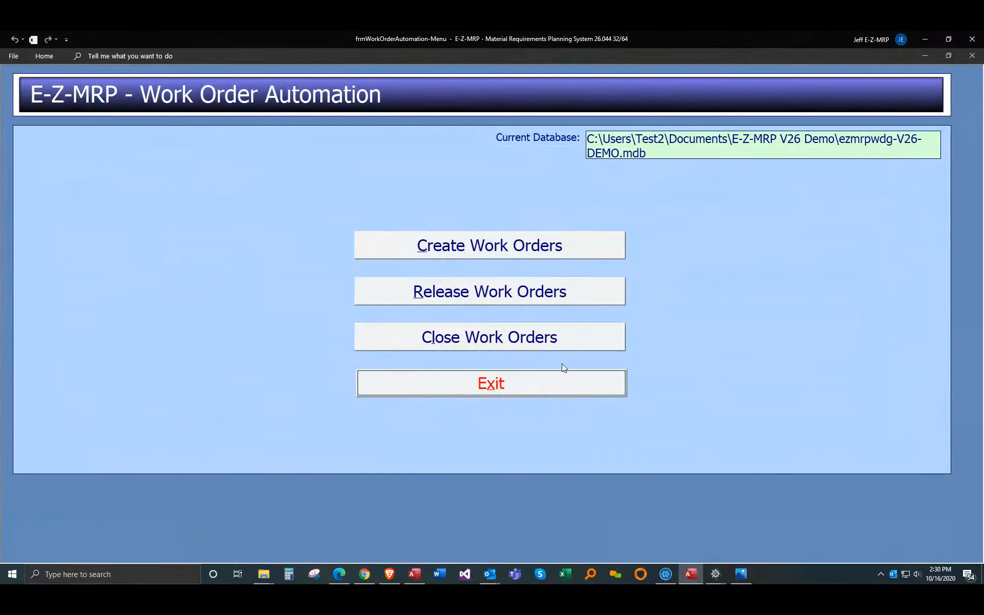
left_click(566, 382)
left_click(165, 220)
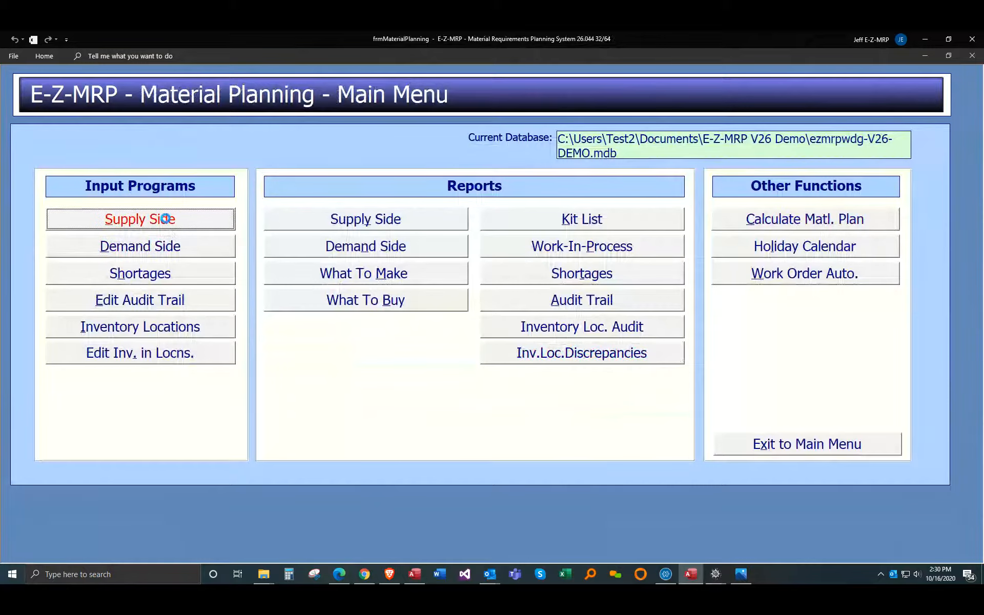
left_click(194, 122)
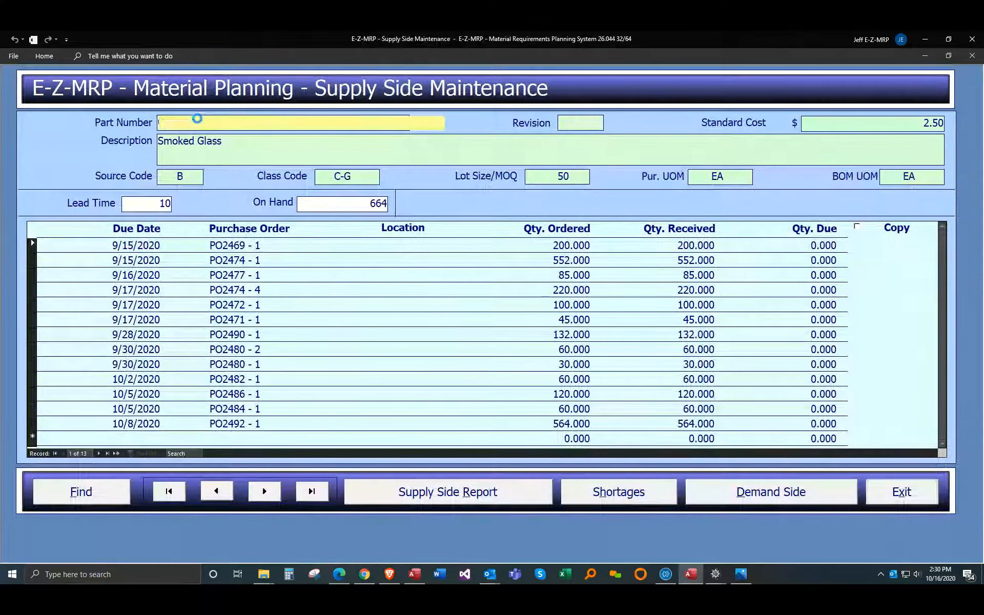
left_click(196, 228)
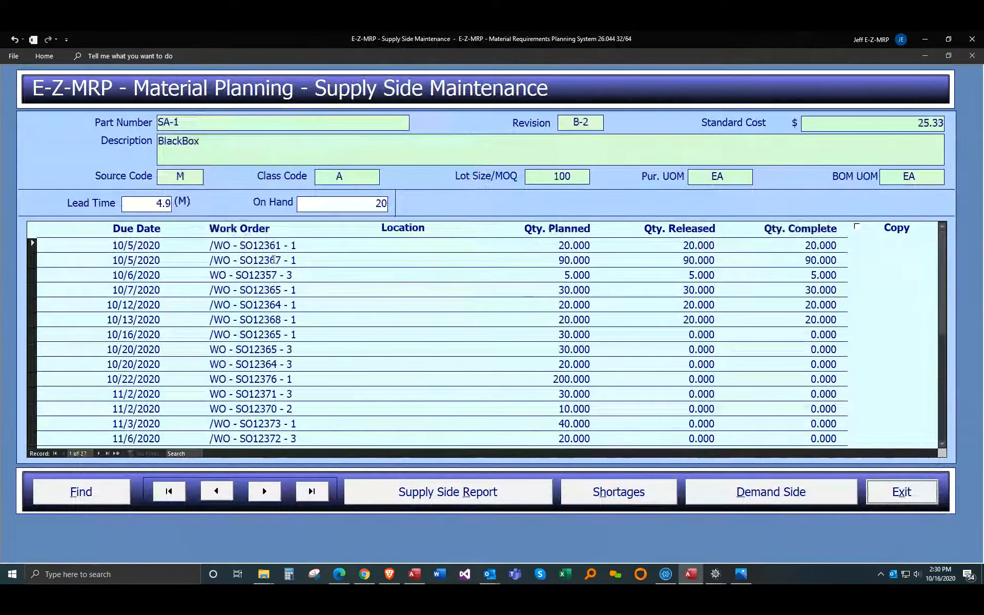
scroll(277, 270, "down", 4)
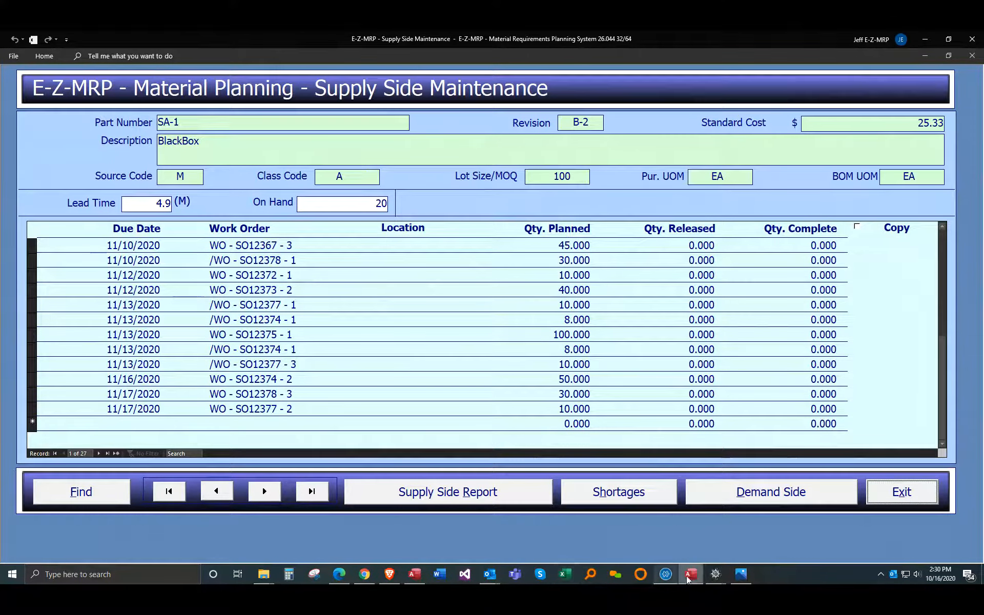
Step: Switch to the XiXLogistics Shop Floor Display and examine the listed SA-1 and SA-2 work orders
mouse_move(715, 573)
left_click(713, 553)
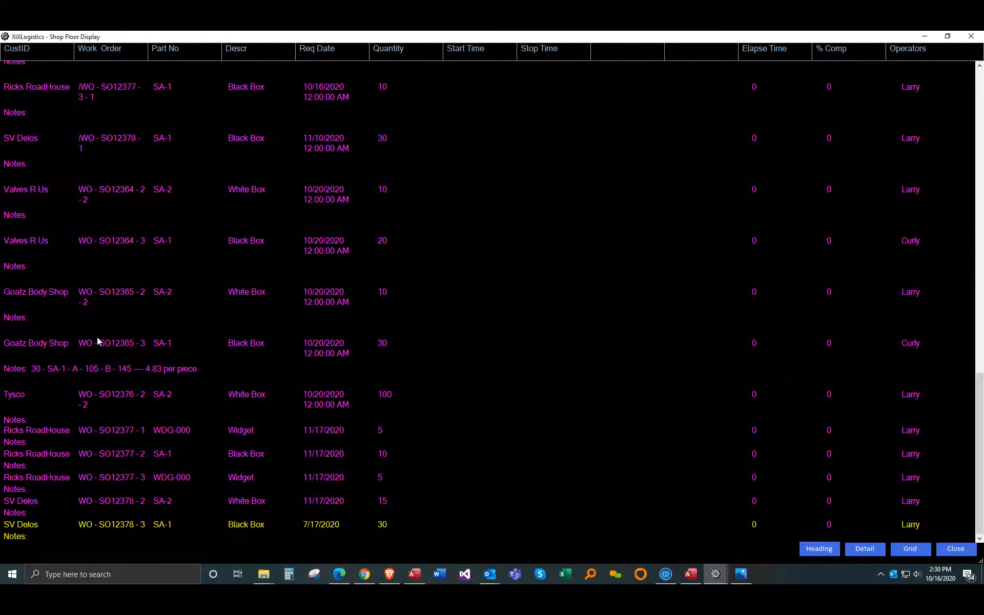
scroll(96, 312, "up", 2)
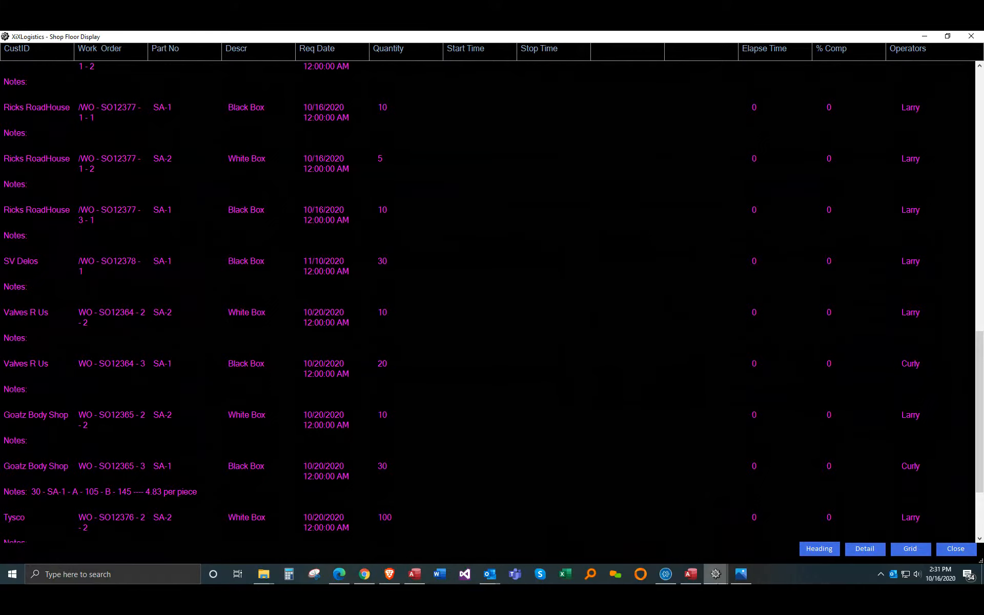
Step: Switch to the Zoho Meeting window and turn on the presenter's video
left_click(666, 573)
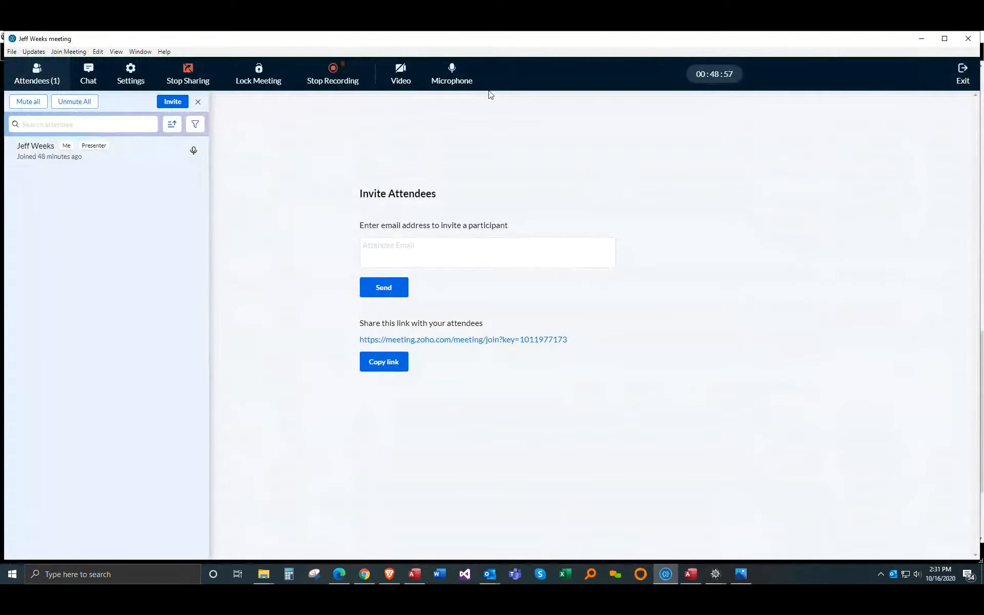
left_click(400, 72)
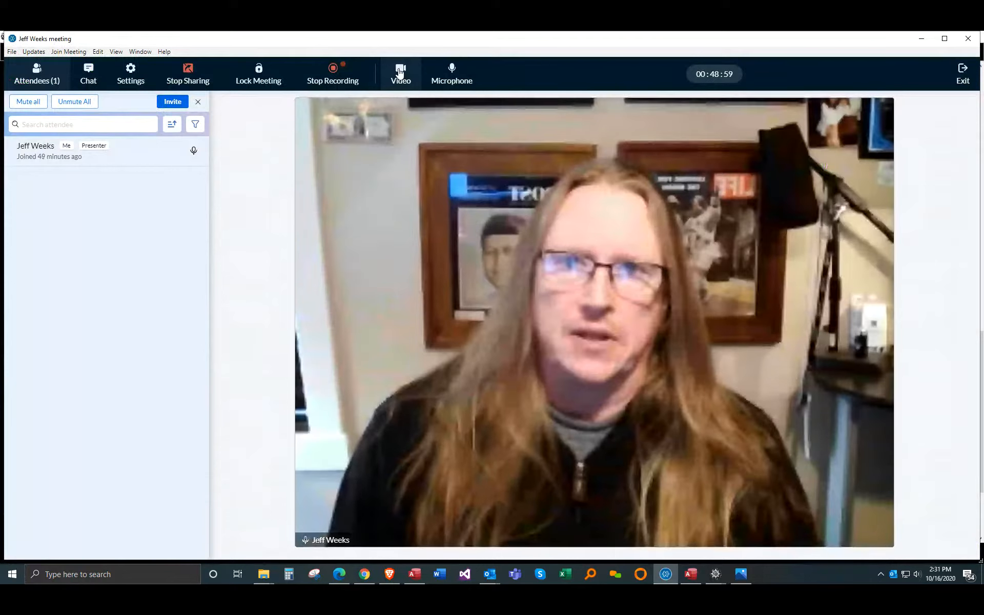